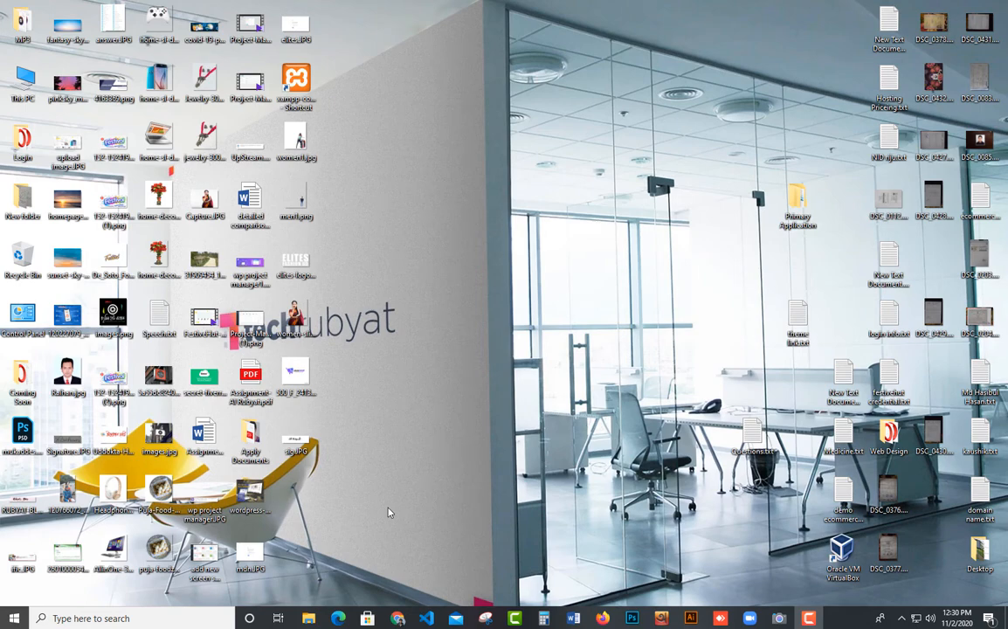
Open the XAMPP Control Panel, start the Apache module and try to start the MySQL module.
{"action": "left_click", "coordinate": [137, 620]}
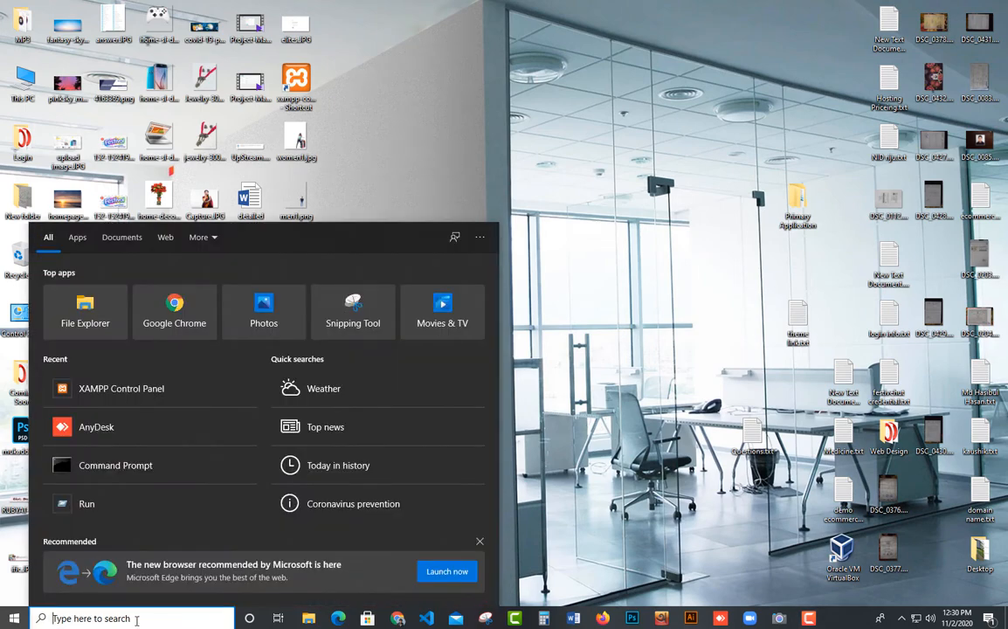
{"action": "type", "text": "xa"}
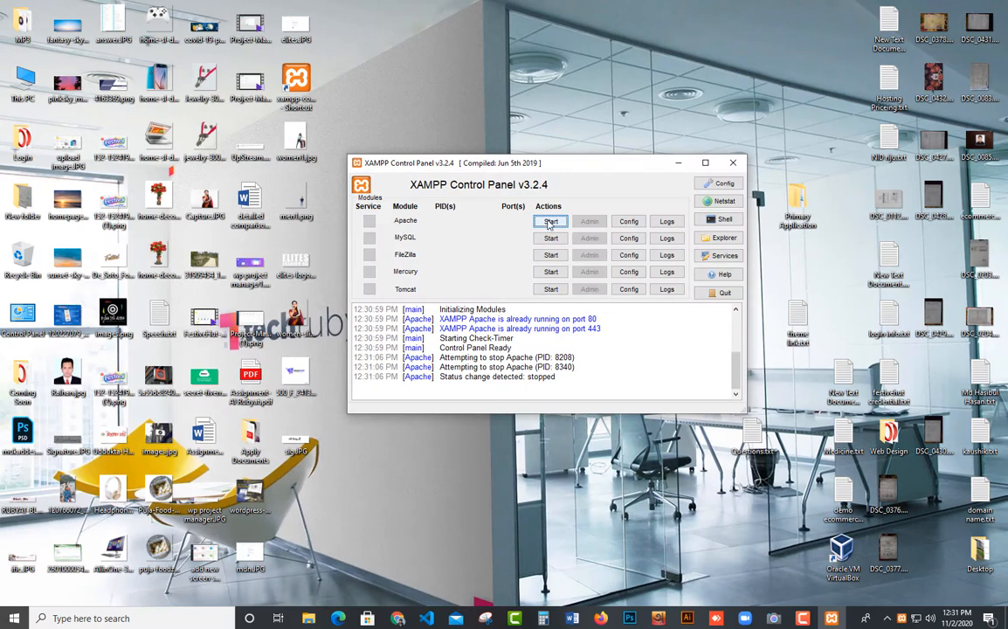
{"action": "left_click", "coordinate": [549, 221]}
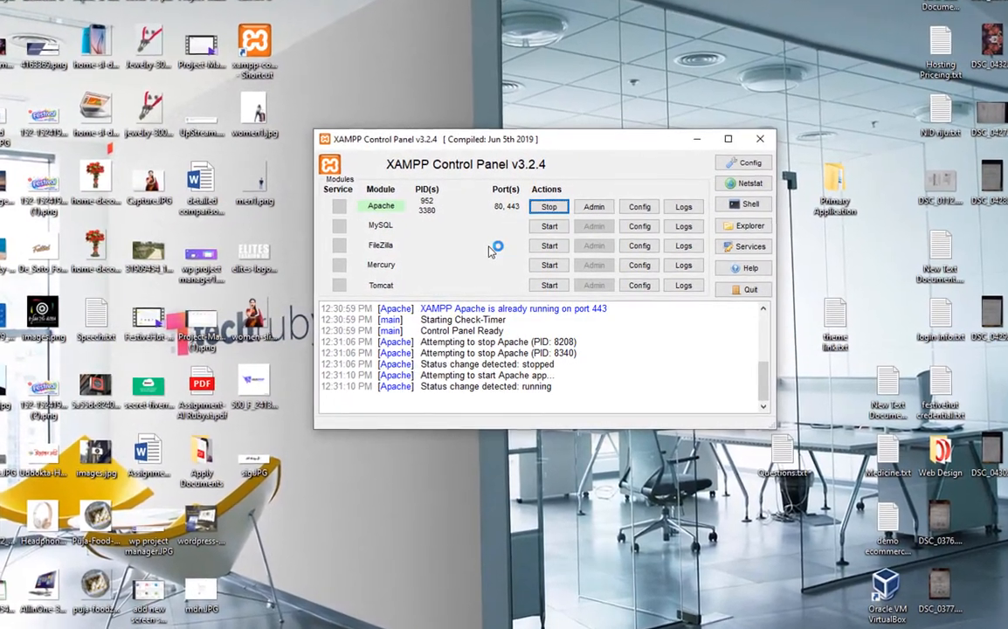
{"action": "left_click", "coordinate": [547, 225]}
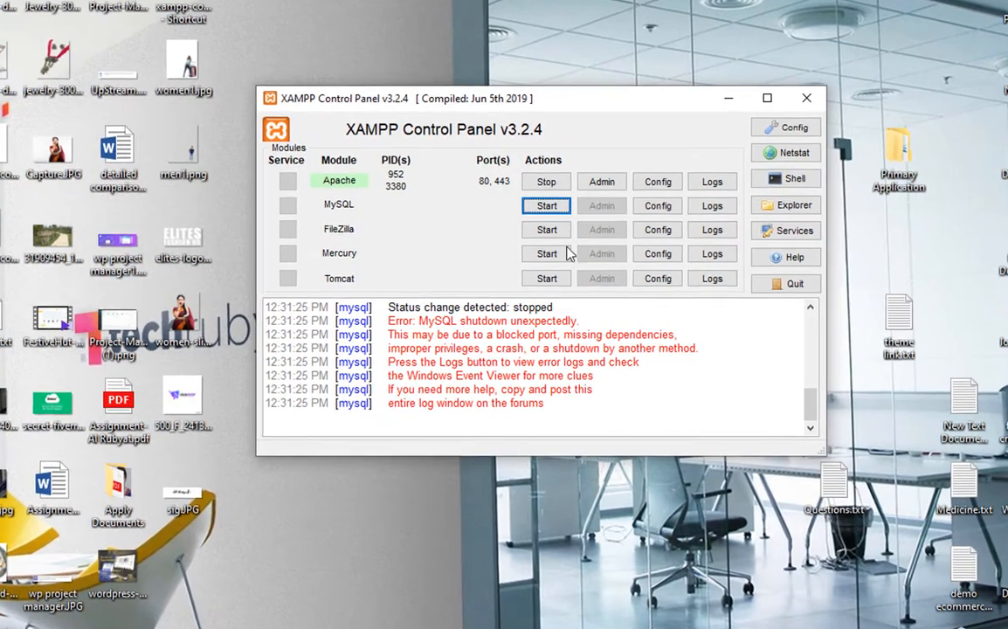
Examine the MySQL error messages in the XAMPP Control Panel's message log.
{"action": "left_click_drag", "start_coordinate": [583, 321], "coordinate": [374, 321]}
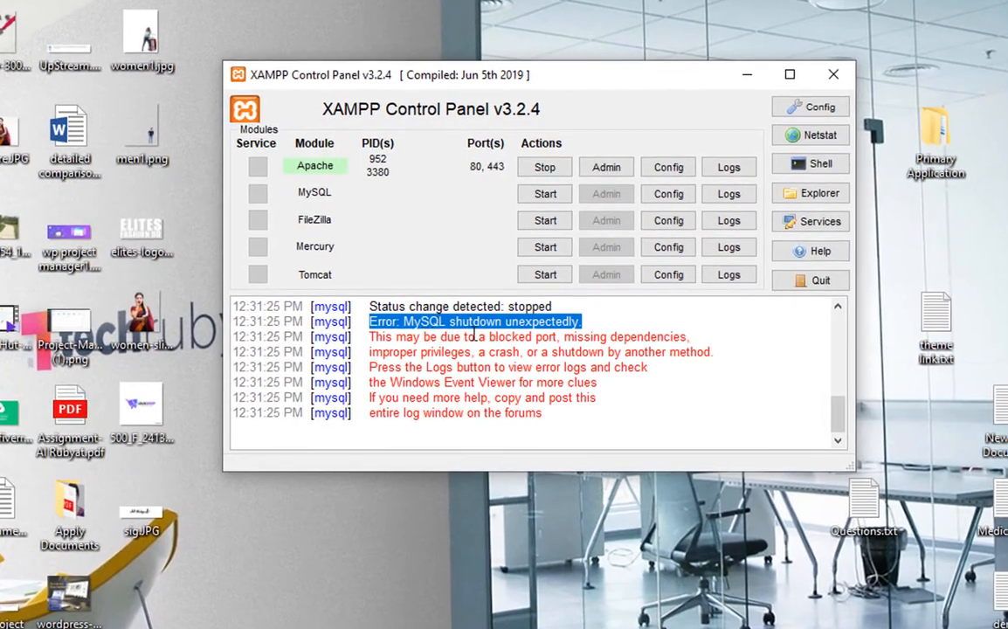
{"action": "left_click_drag", "start_coordinate": [367, 337], "coordinate": [704, 337]}
{"action": "left_click", "coordinate": [704, 337]}
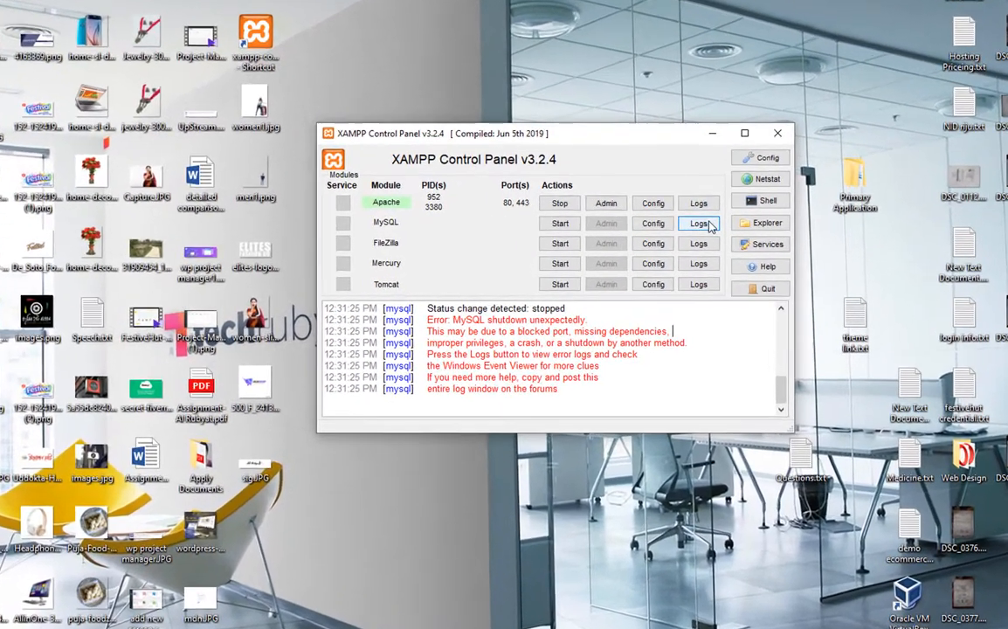
Open MySQL's mysql_error.log, examine its entries down to the most recent ones, and close the log.
{"action": "left_click", "coordinate": [699, 224]}
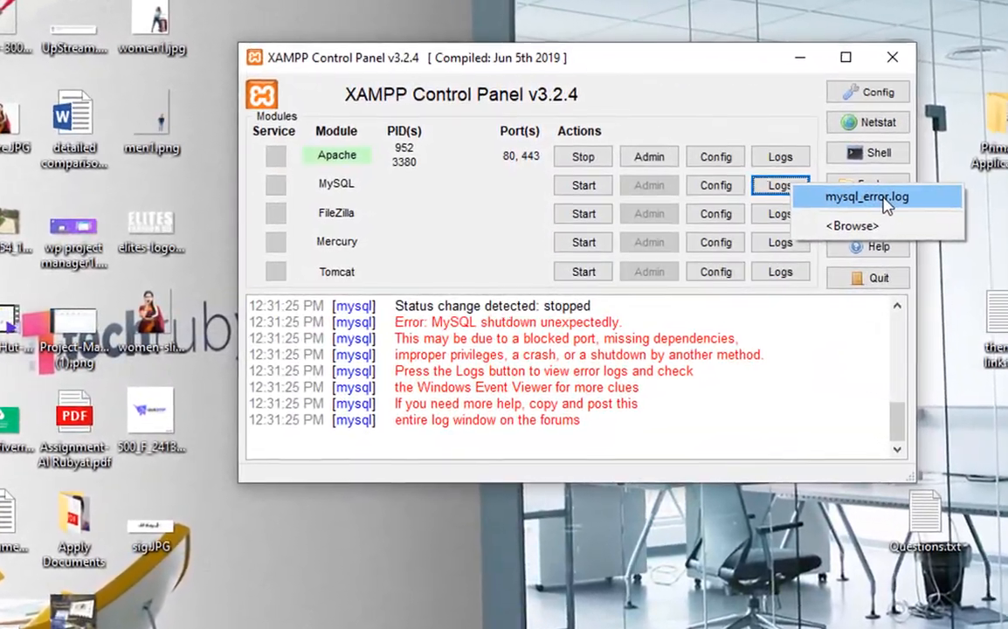
{"action": "left_click", "coordinate": [864, 204]}
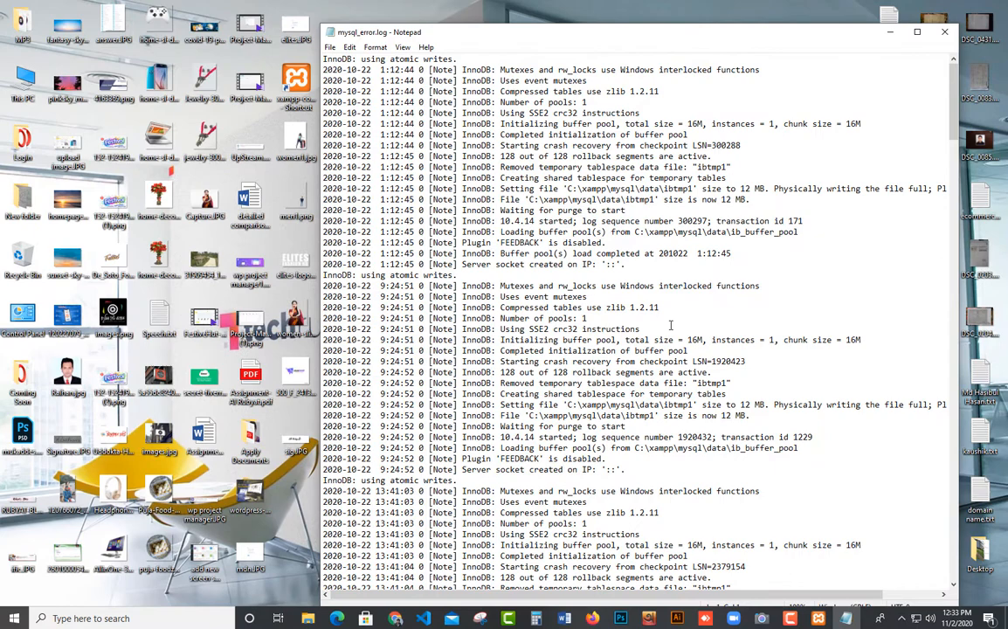
{"action": "scroll", "coordinate": [671, 325], "scroll_direction": "down", "scroll_amount": 9}
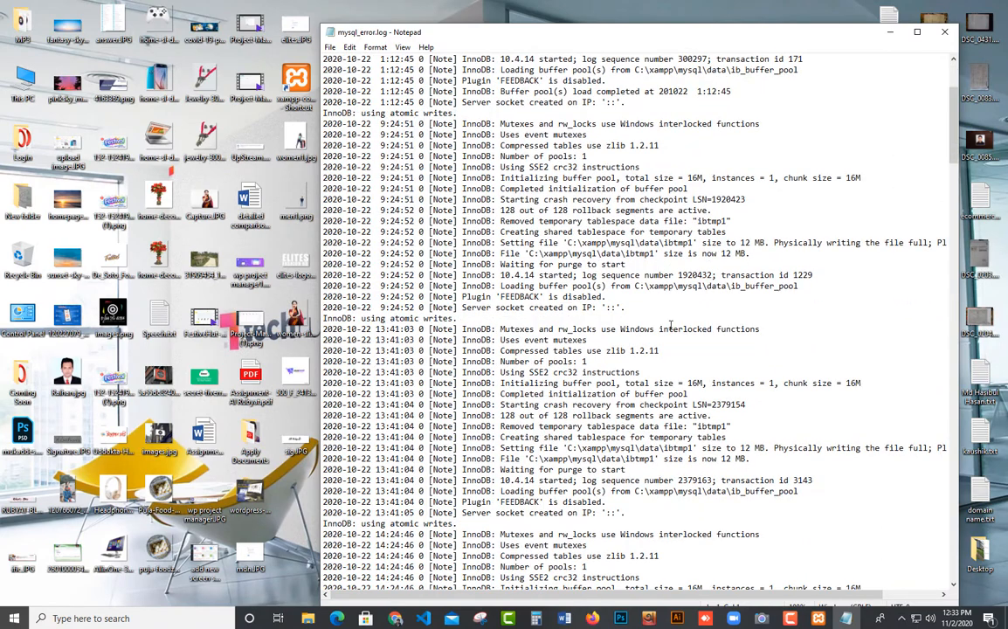
{"action": "left_click_drag", "start_coordinate": [666, 24], "coordinate": [573, 29]}
{"action": "scroll", "coordinate": [690, 191], "scroll_direction": "down", "scroll_amount": 20}
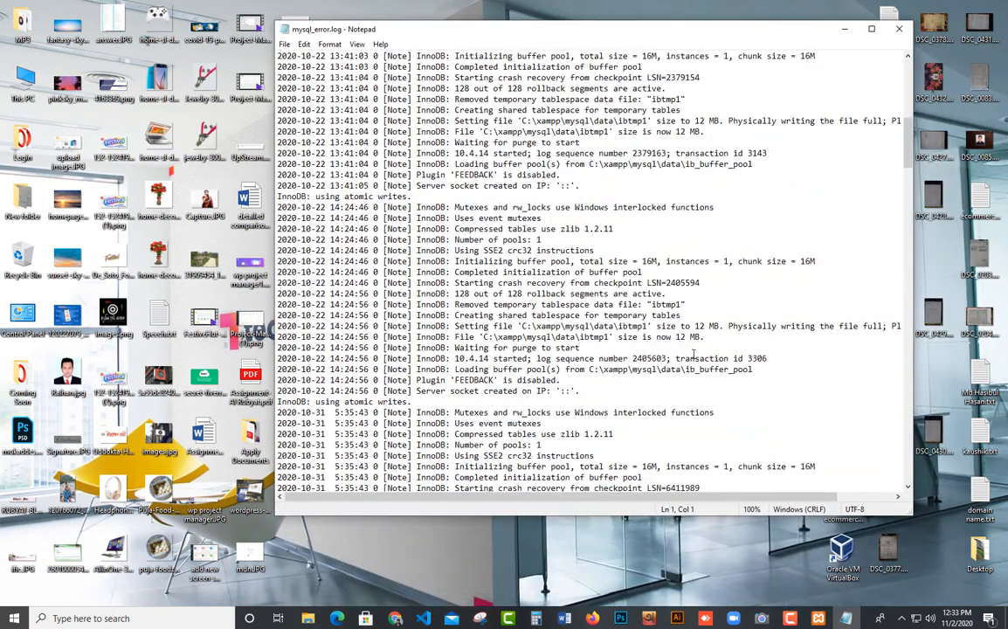
{"action": "scroll", "coordinate": [692, 360], "scroll_direction": "down", "scroll_amount": 20}
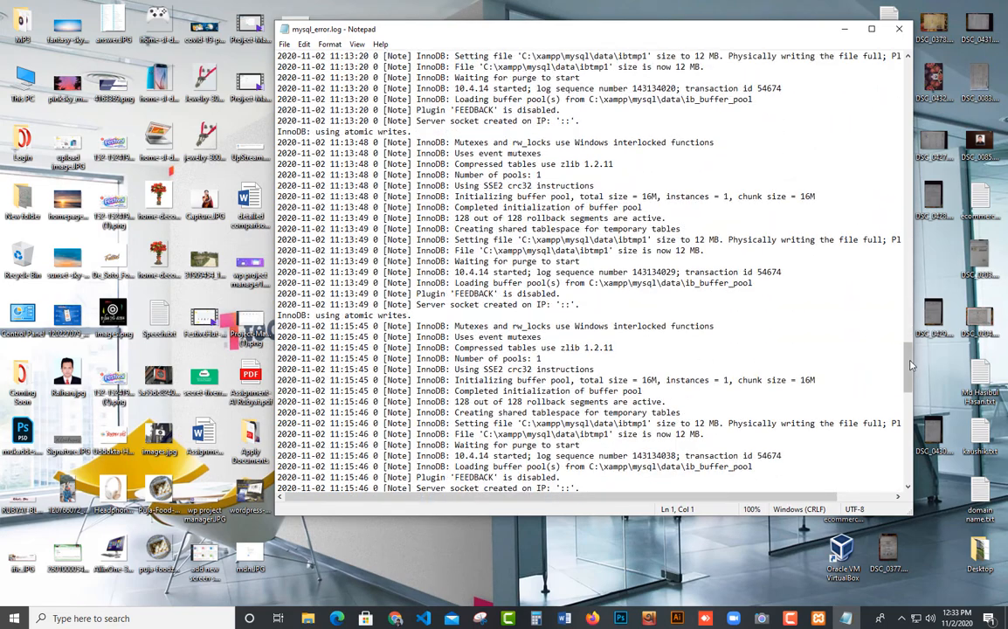
{"action": "scroll", "coordinate": [821, 332], "scroll_direction": "down", "scroll_amount": 15}
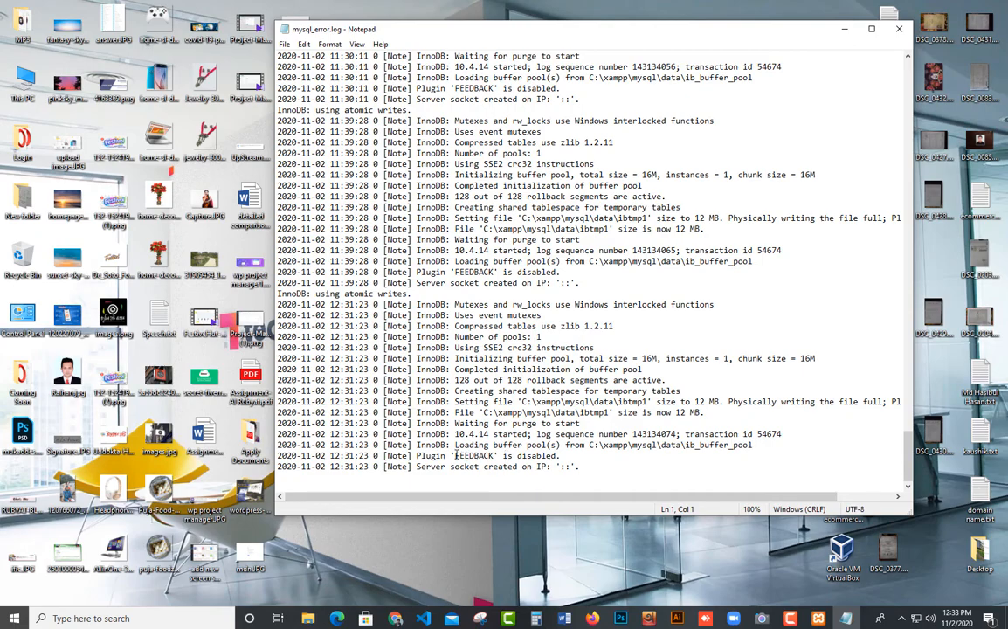
{"action": "left_click_drag", "start_coordinate": [453, 455], "coordinate": [560, 455]}
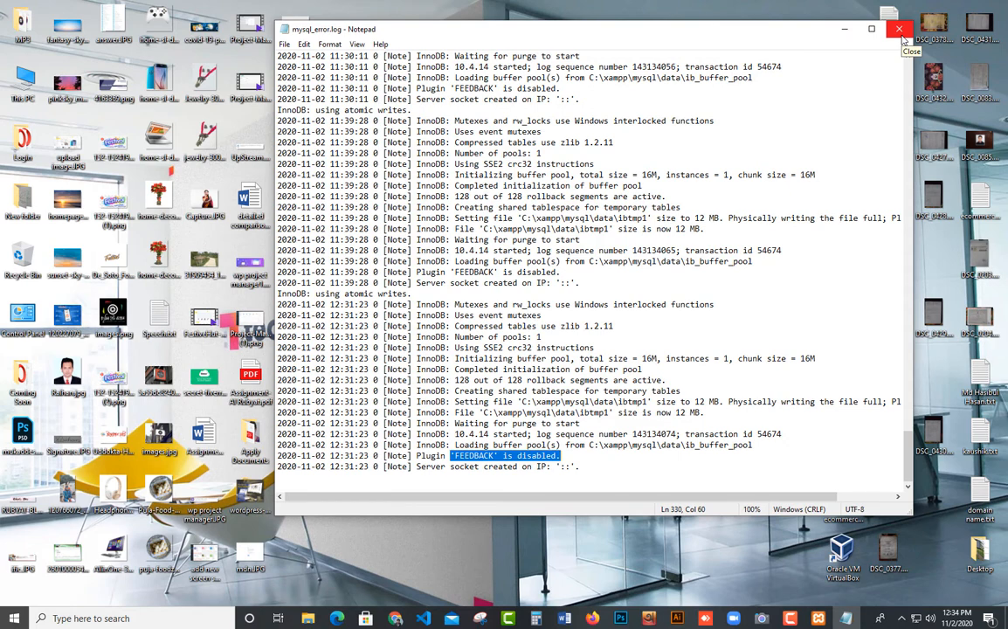
{"action": "left_click", "coordinate": [899, 30]}
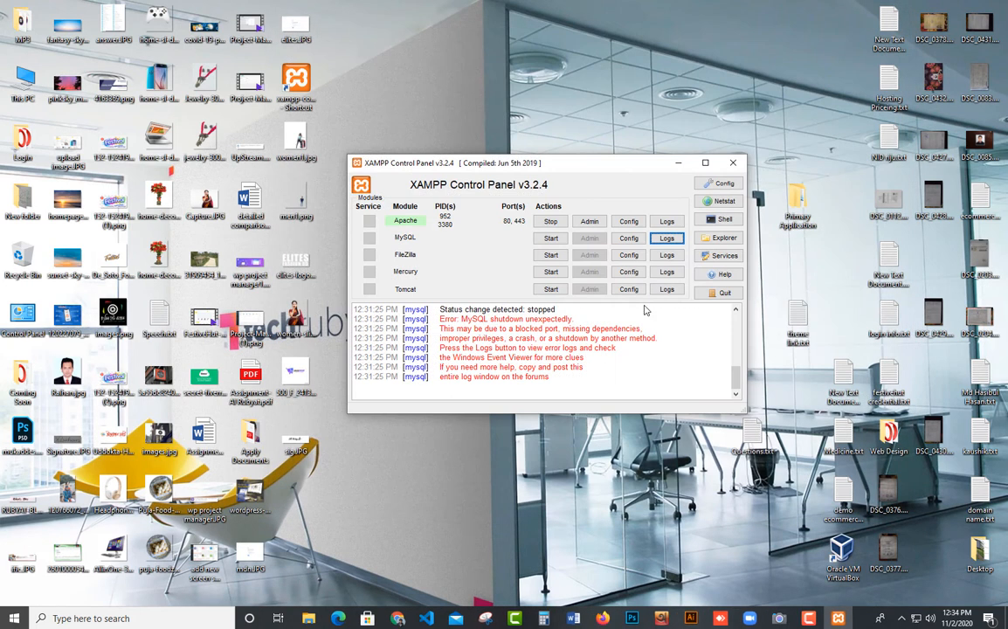
Stop the Apache module and minimize the XAMPP Control Panel.
{"action": "left_click", "coordinate": [548, 223]}
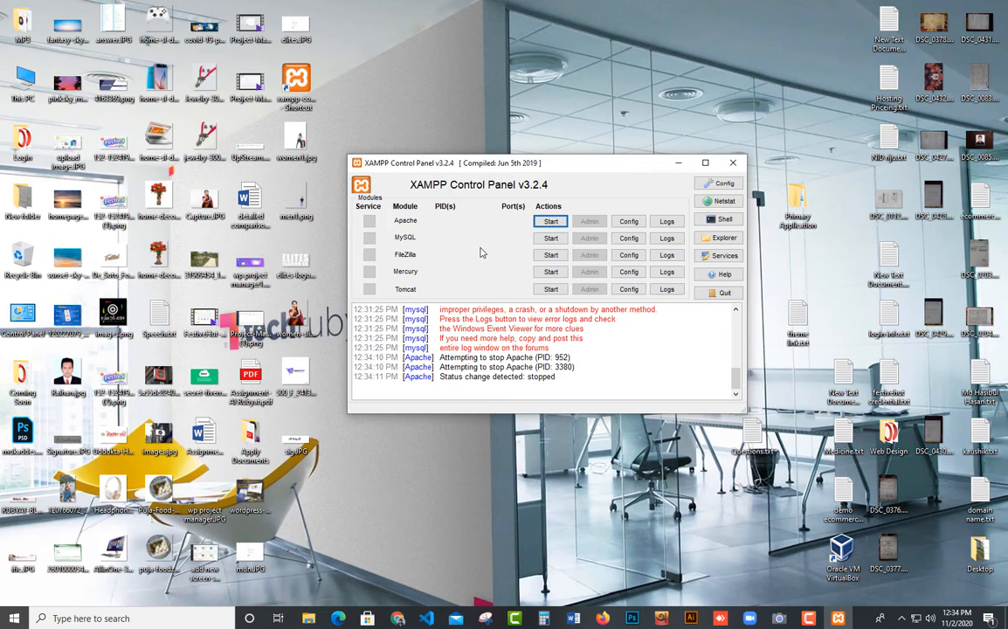
{"action": "left_click", "coordinate": [676, 164]}
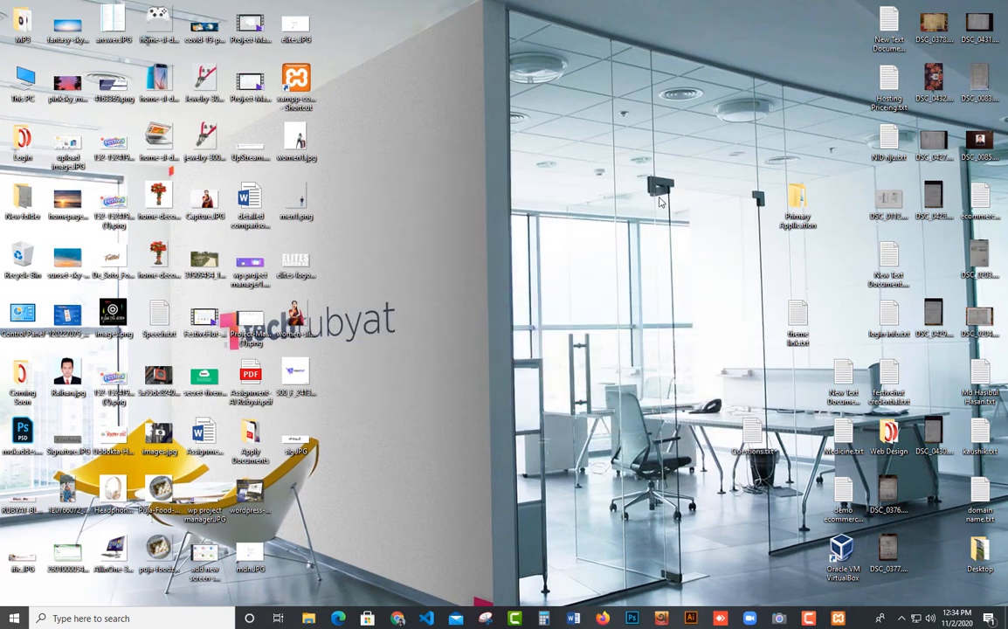
Copy all files and folders inside C:\xampp\mysql\backup.
{"action": "double_click", "coordinate": [16, 91]}
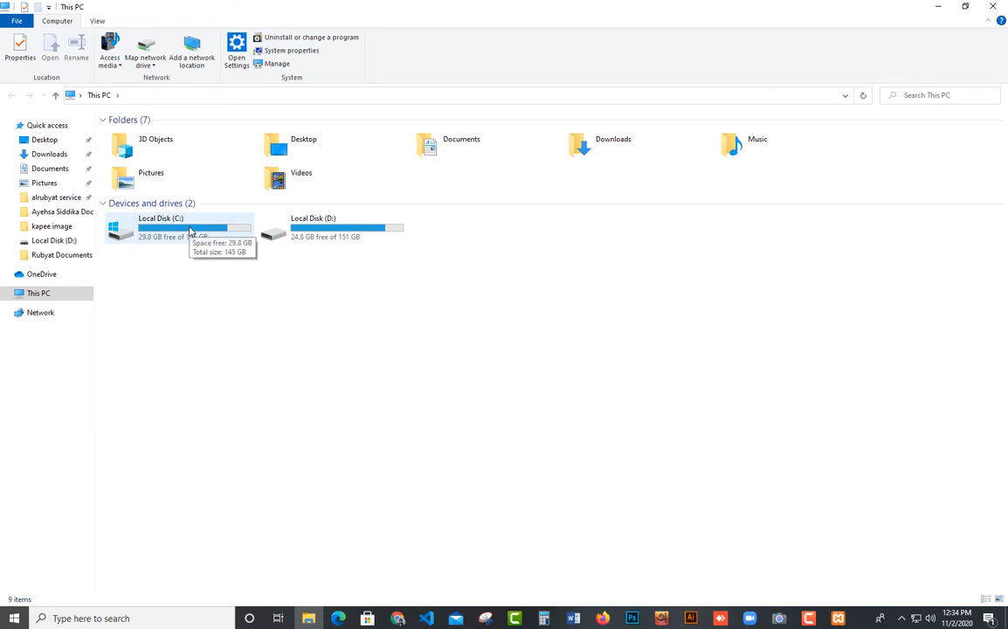
{"action": "left_click", "coordinate": [190, 233]}
{"action": "double_click", "coordinate": [197, 236]}
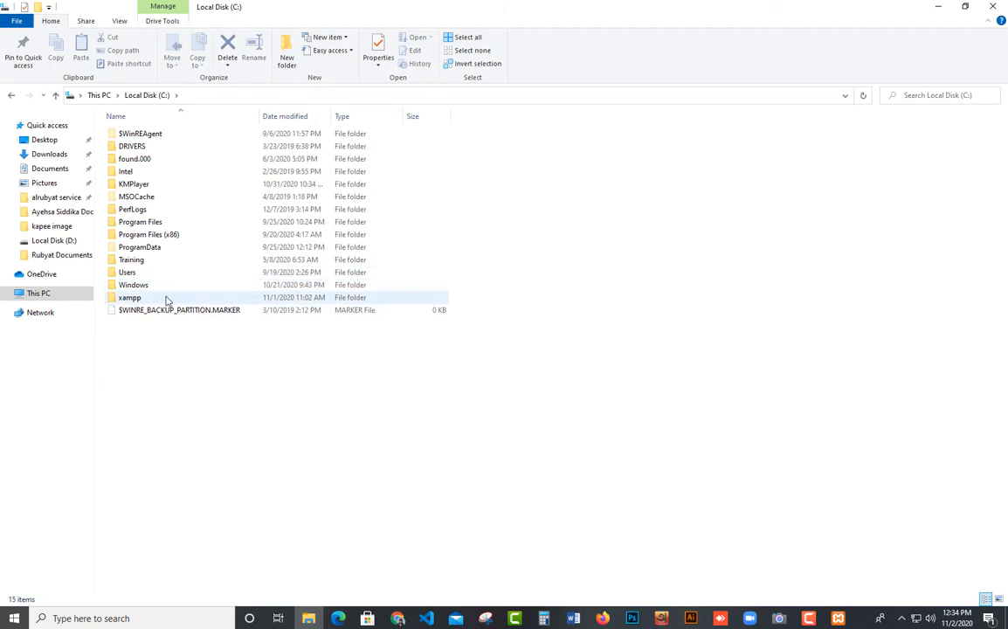
{"action": "double_click", "coordinate": [147, 300]}
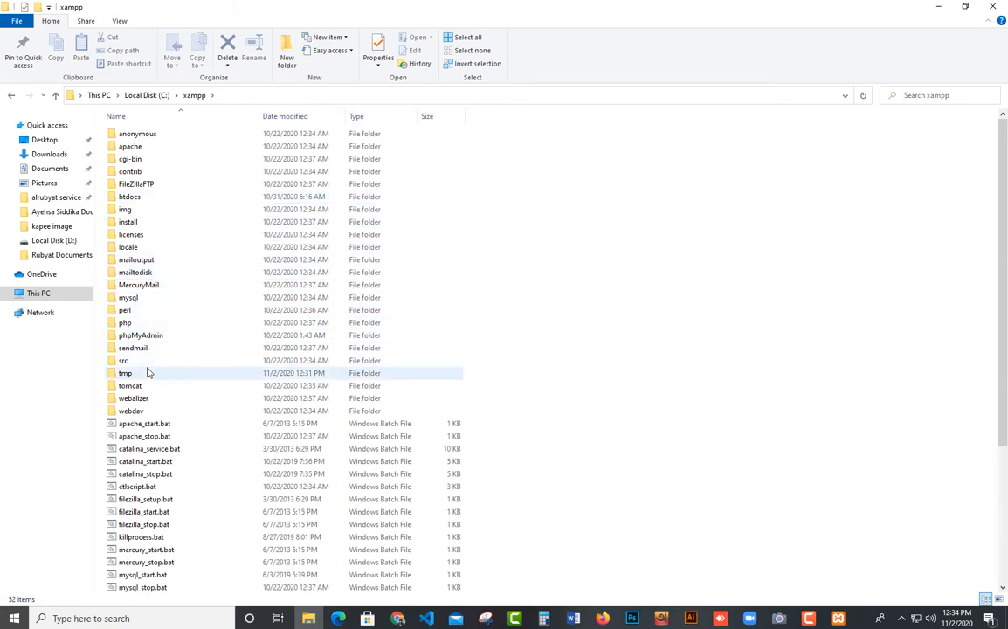
{"action": "double_click", "coordinate": [131, 298]}
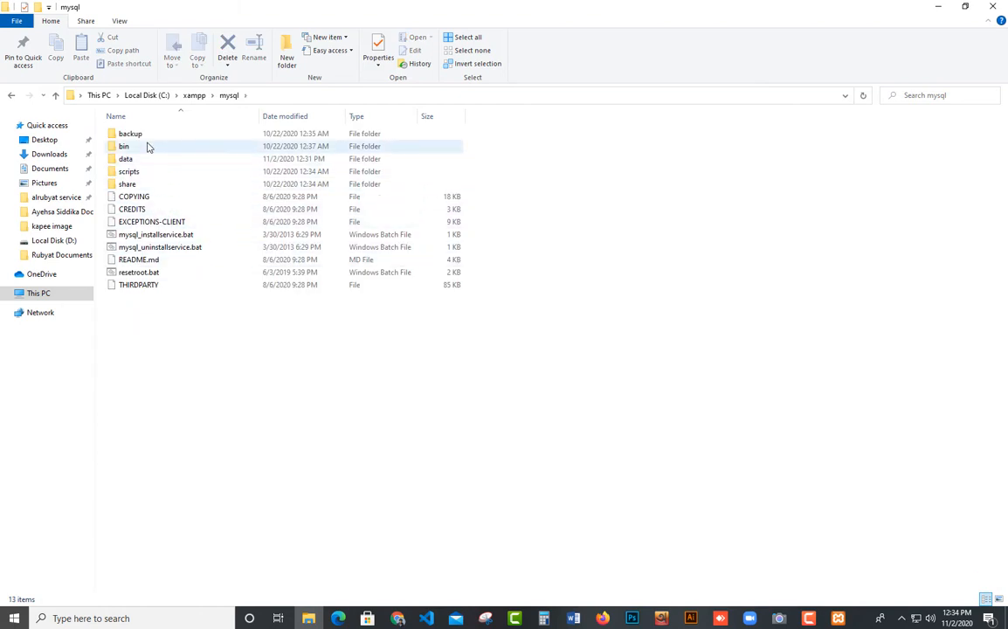
{"action": "double_click", "coordinate": [144, 136]}
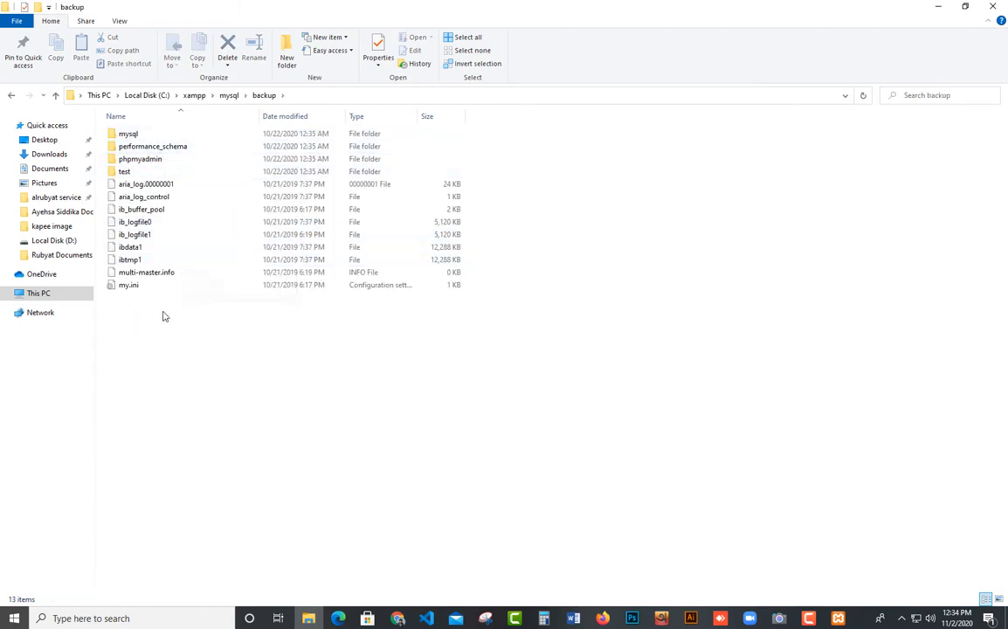
{"action": "left_click_drag", "start_coordinate": [163, 312], "coordinate": [117, 135]}
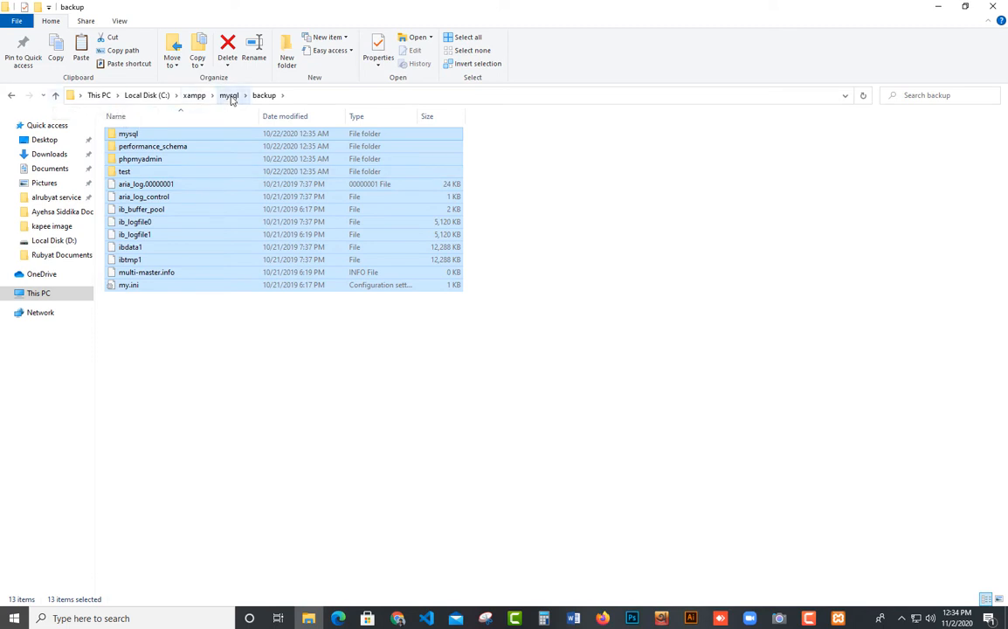
Paste the copied backup items into C:\xampp\mysql\data, replacing the files that have the same names.
{"action": "left_click", "coordinate": [230, 96]}
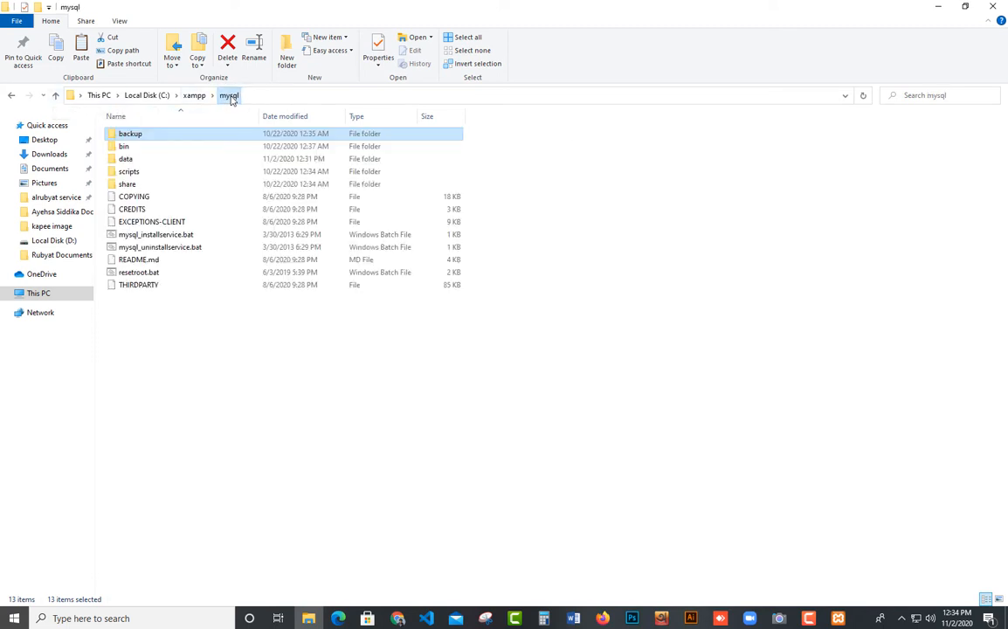
{"action": "left_click", "coordinate": [233, 317]}
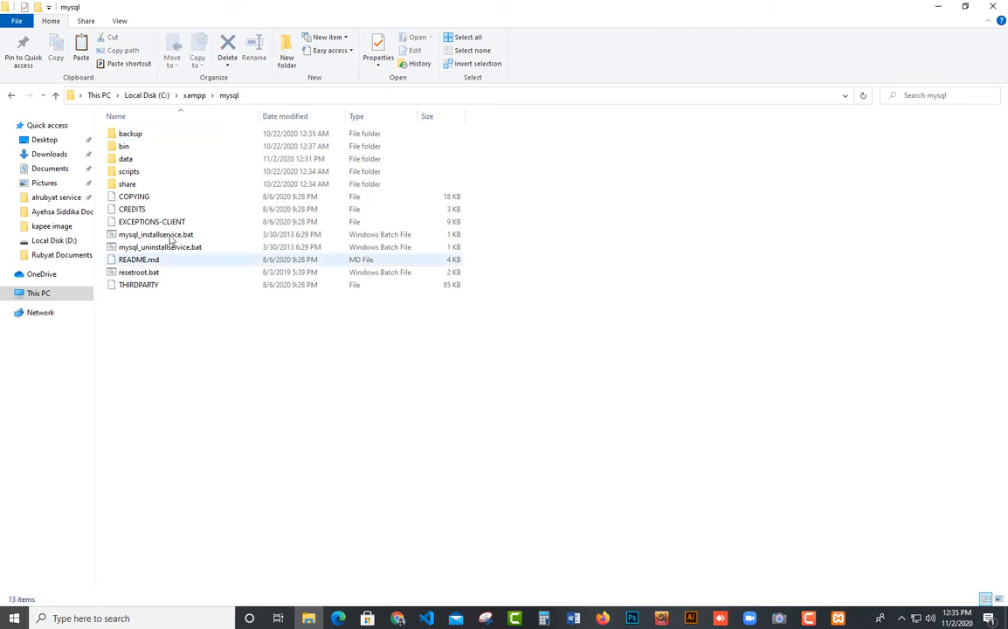
{"action": "double_click", "coordinate": [128, 159]}
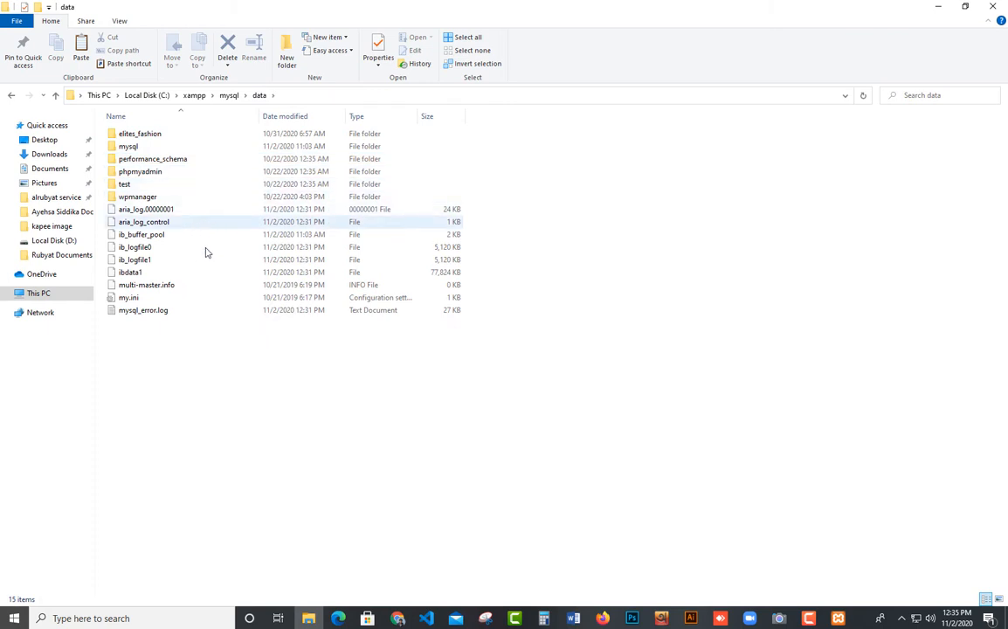
{"action": "right_click", "coordinate": [212, 345]}
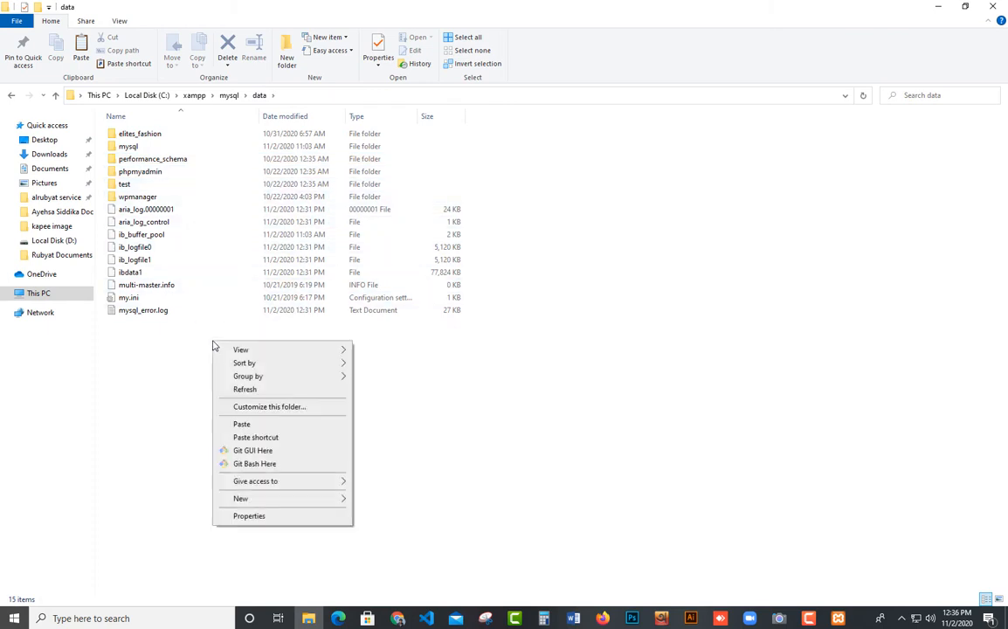
{"action": "left_click", "coordinate": [264, 425]}
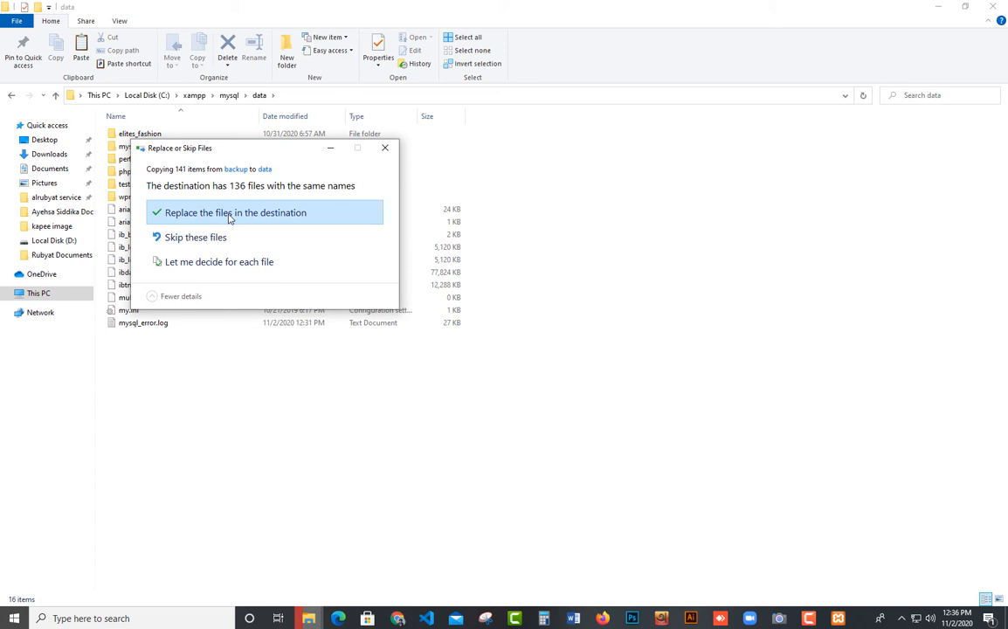
{"action": "left_click", "coordinate": [193, 216]}
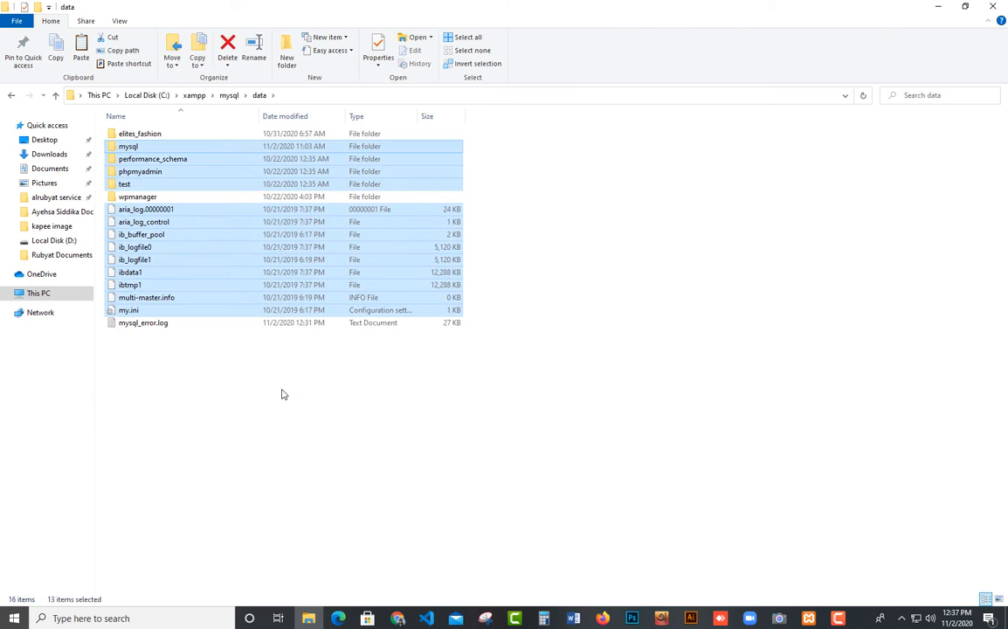
Close the data folder window and start the Apache and MySQL modules in the XAMPP Control Panel.
{"action": "left_click", "coordinate": [809, 618]}
{"action": "left_click", "coordinate": [843, 331]}
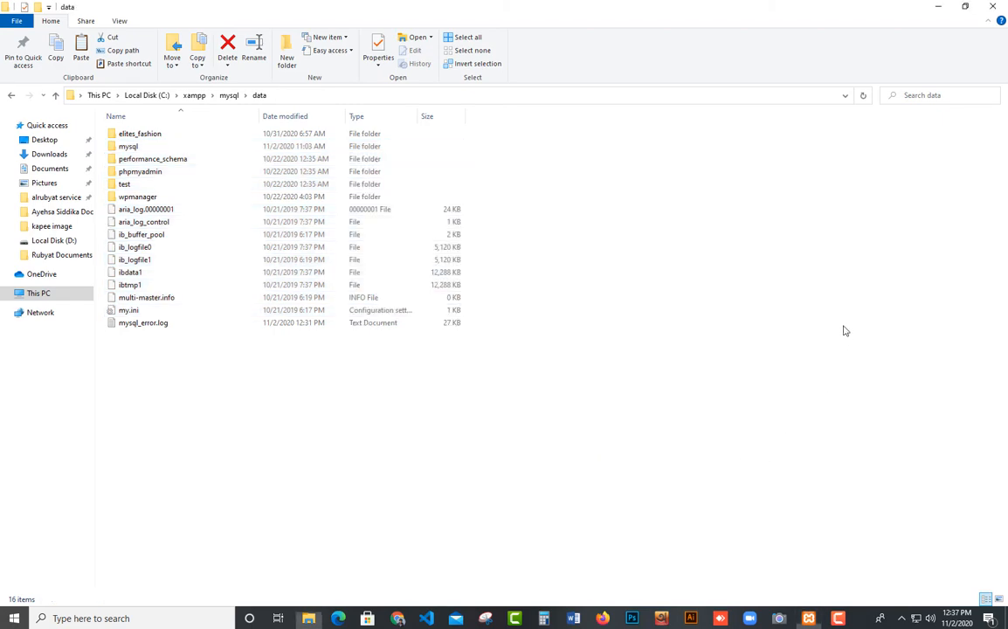
{"action": "left_click", "coordinate": [993, 7]}
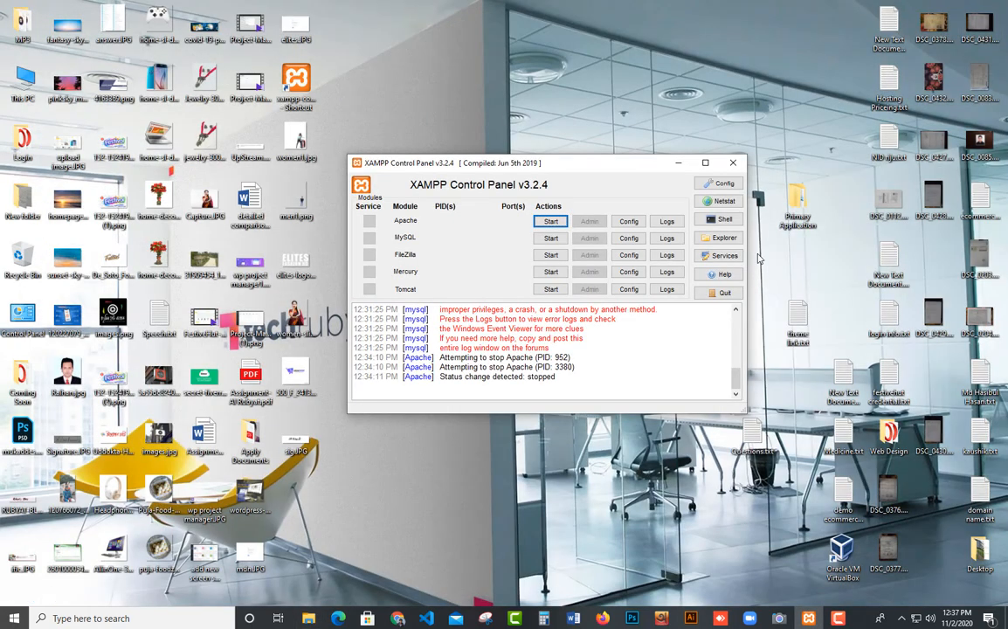
{"action": "left_click_drag", "start_coordinate": [637, 171], "coordinate": [651, 166]}
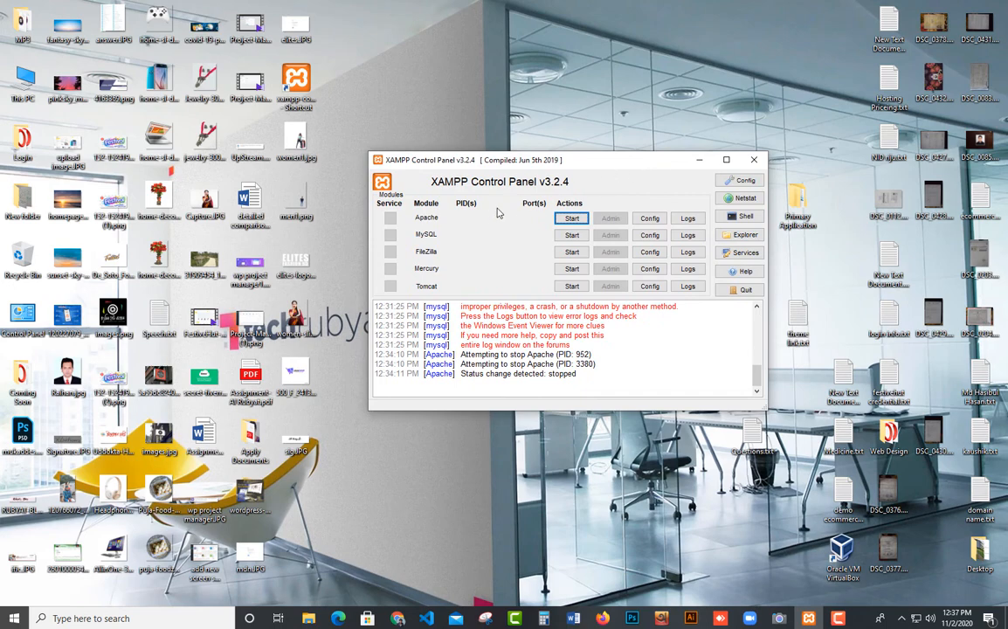
{"action": "left_click", "coordinate": [571, 220]}
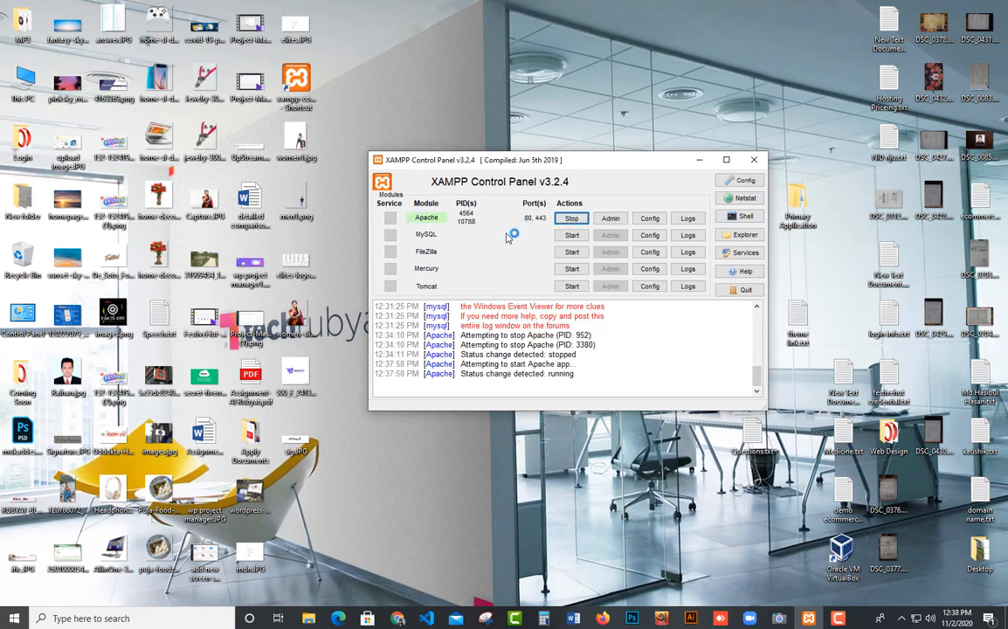
{"action": "left_click", "coordinate": [571, 235]}
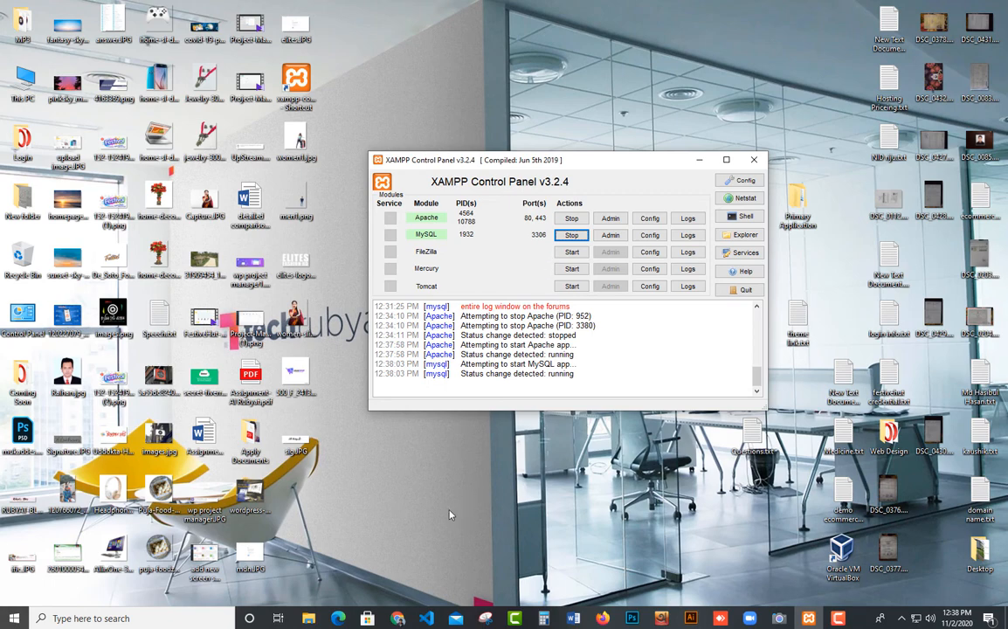
Switch to Chrome, load localhost and check phpMyAdmin, finishing back at the XAMPP Control Panel.
{"action": "left_click", "coordinate": [398, 618]}
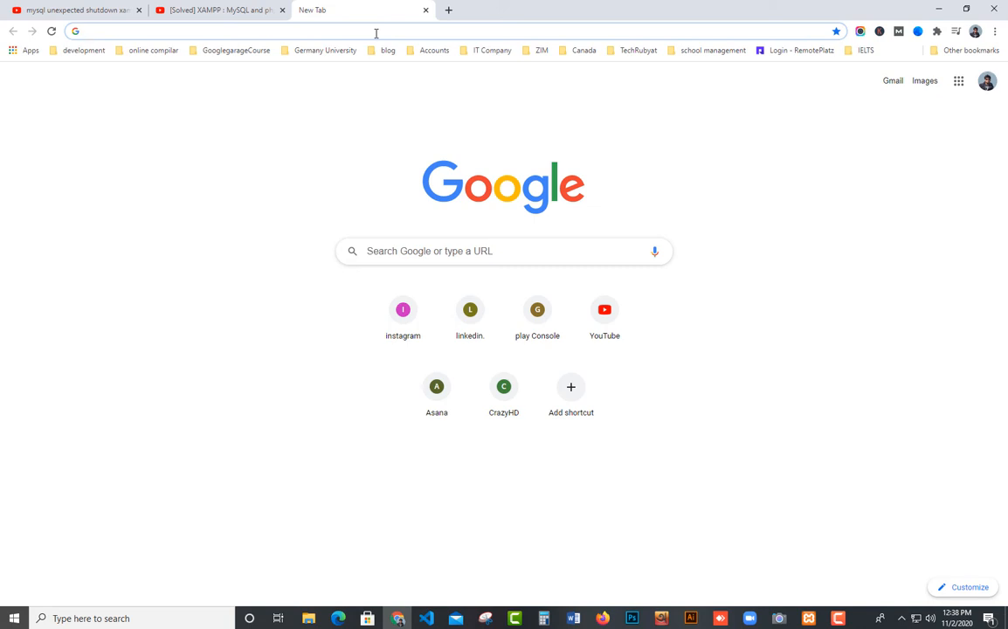
{"action": "type", "text": "local"}
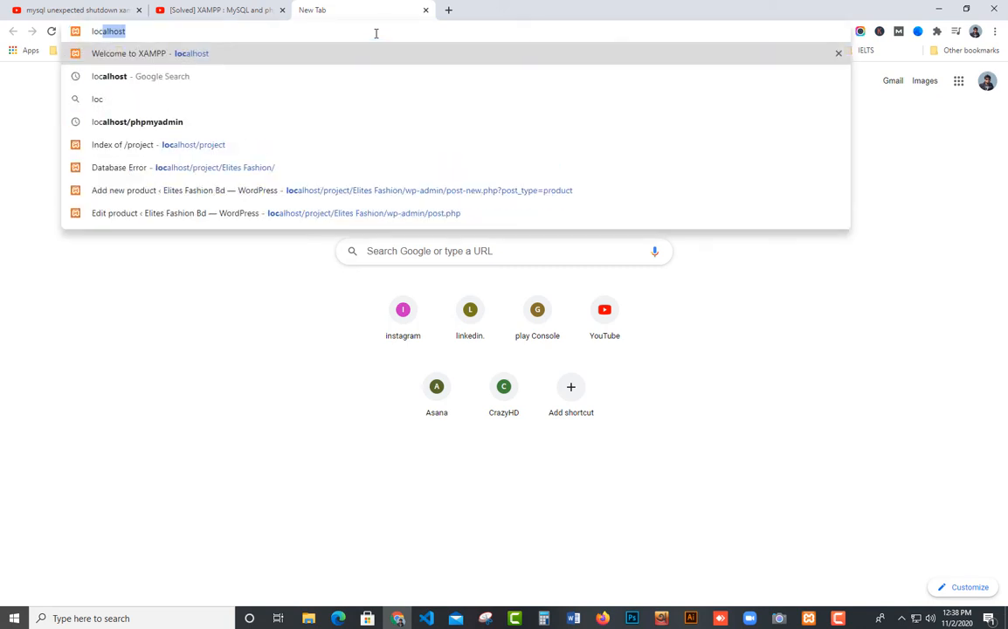
{"action": "type", "text": "host"}
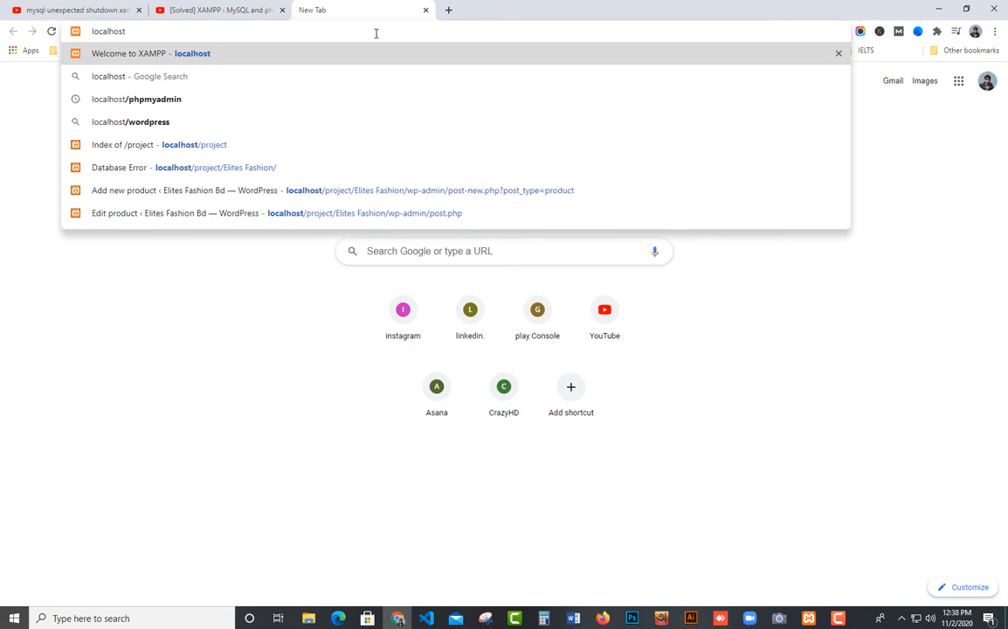
{"action": "key", "text": "Return"}
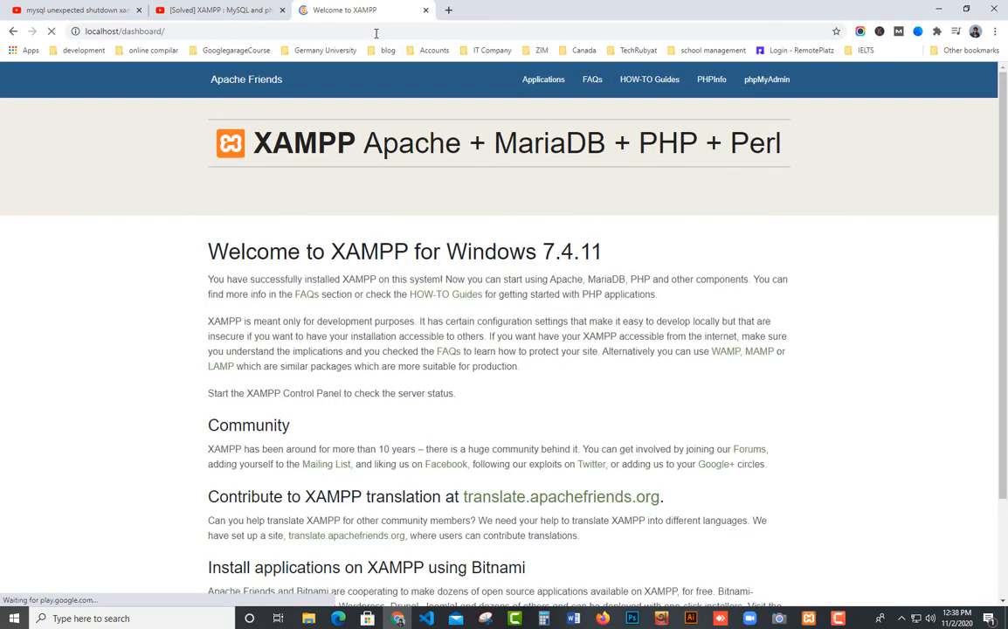
{"action": "left_click", "coordinate": [759, 83]}
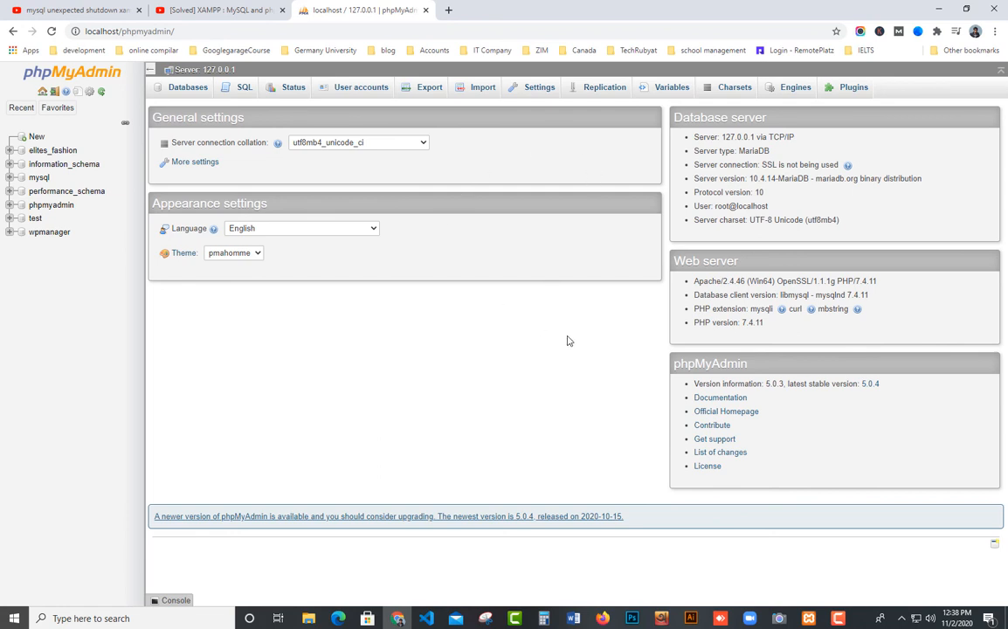
{"action": "left_click", "coordinate": [811, 611]}
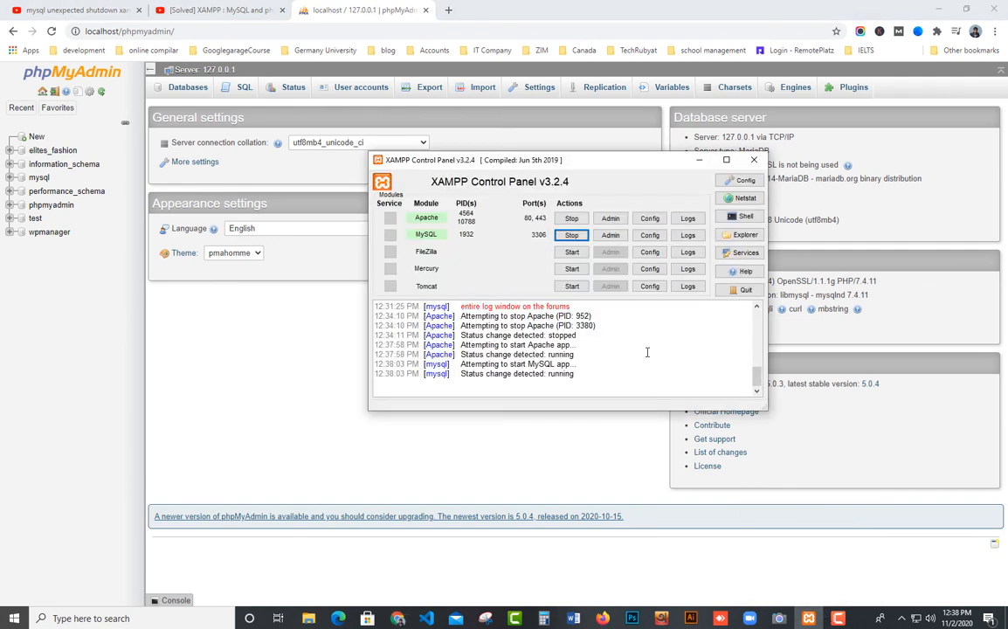